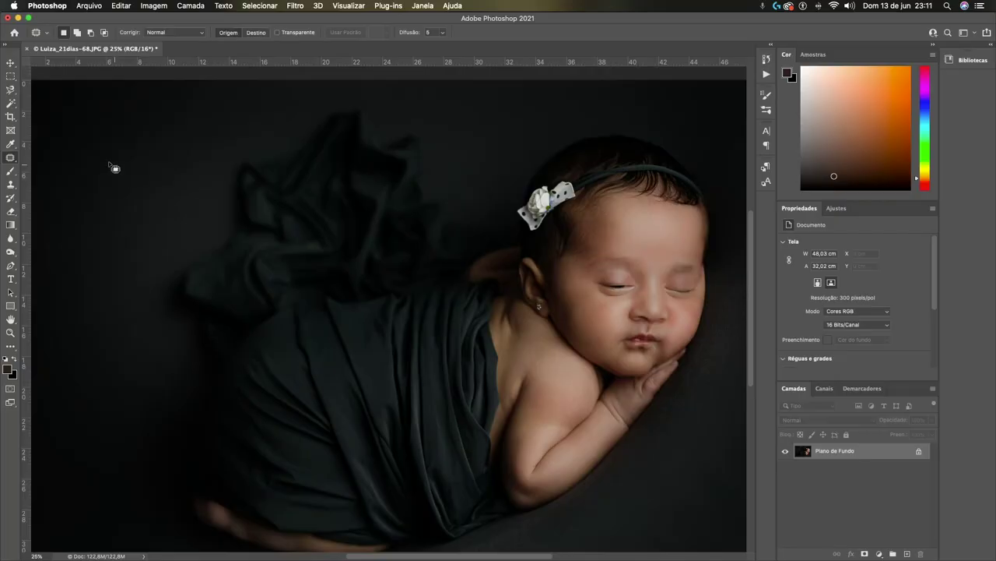
- Check the Photoshop version information, then close the version window
click(48, 9)
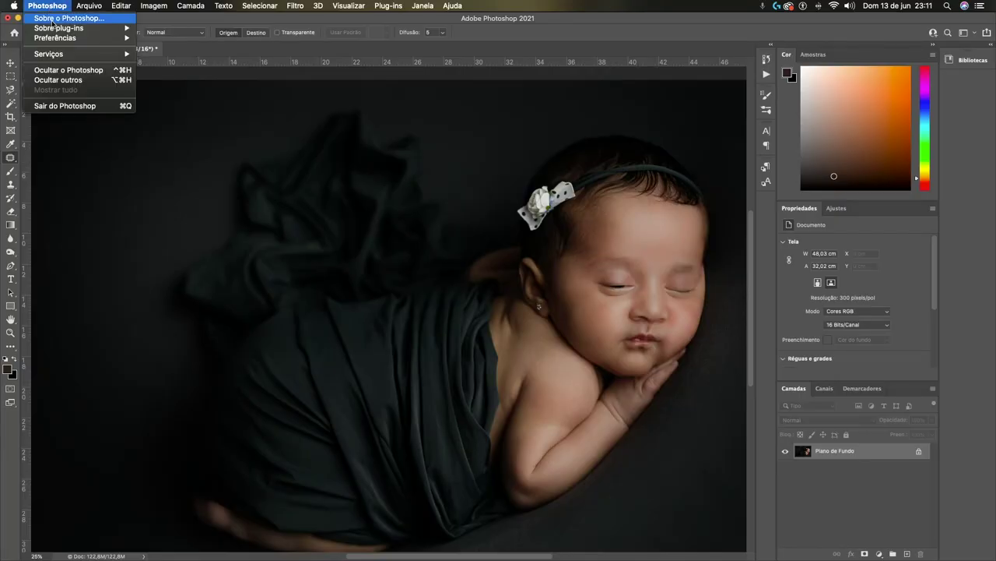
click(49, 18)
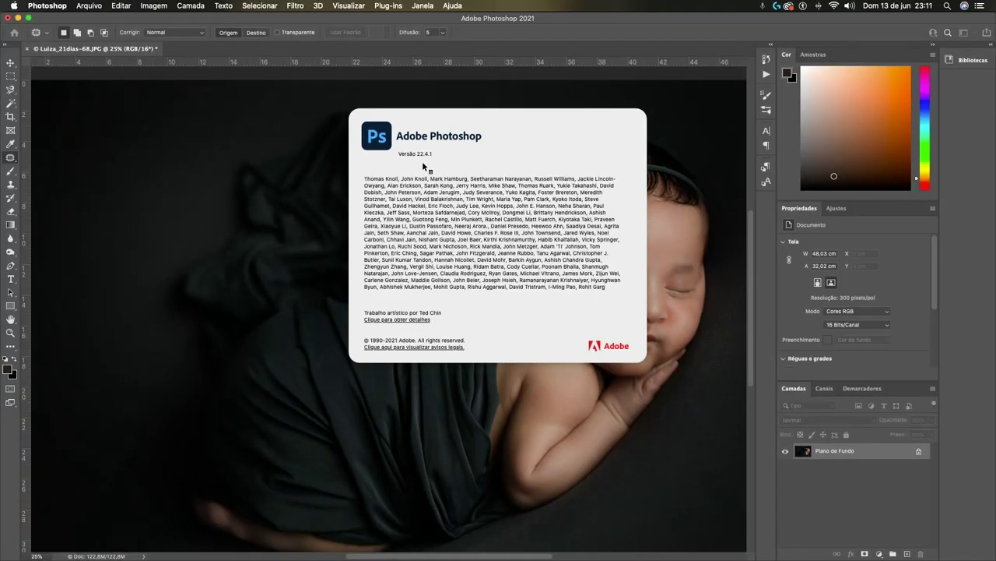
click(424, 163)
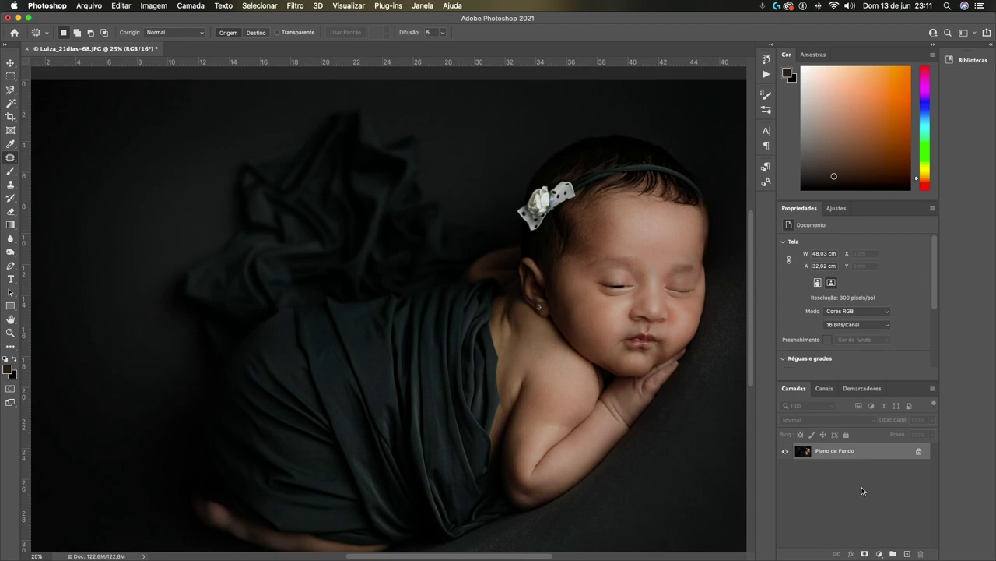
- Select the closed left eye with the Patch tool and copy it onto a new layer, Camada 1
right_click(11, 160)
click(66, 176)
mouse_move(601, 299)
mouse_down()
mouse_move(641, 290)
mouse_move(636, 275)
mouse_up()
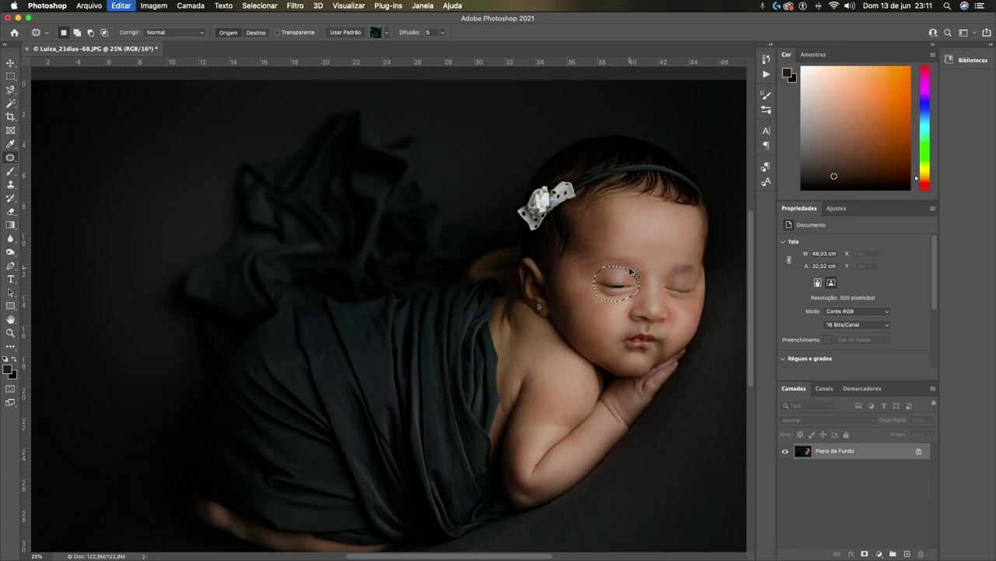
key(ctrl+j)
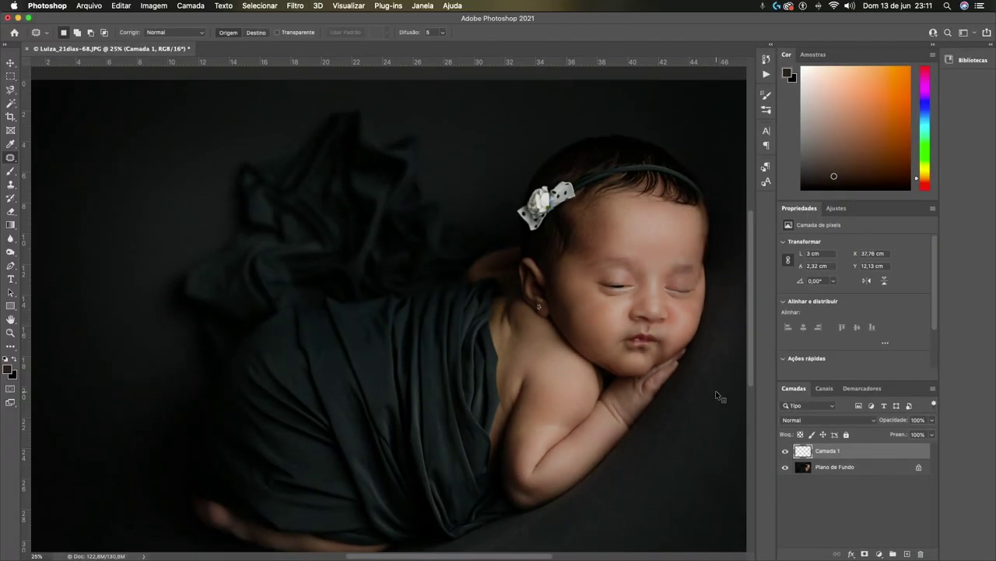
key(v)
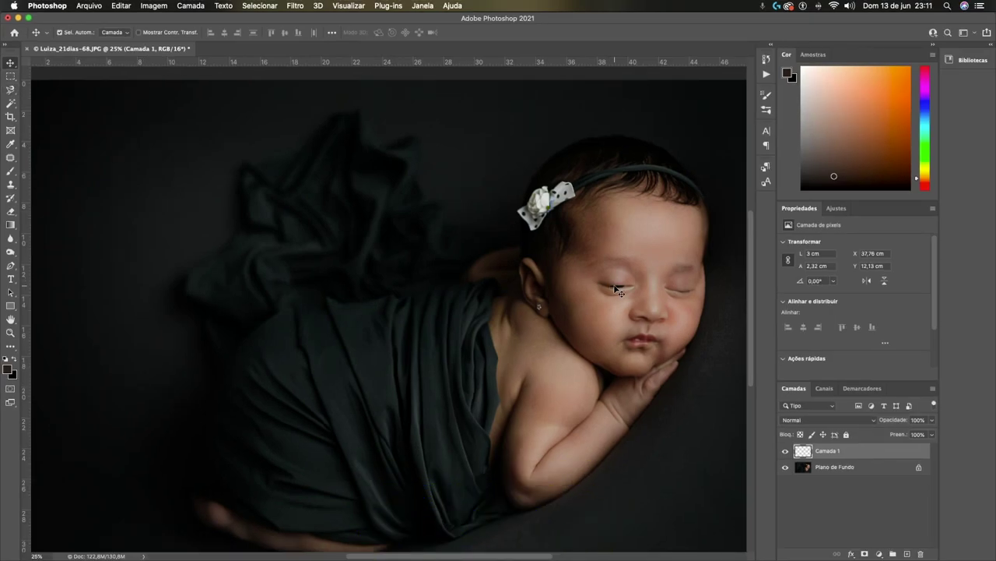
- Place the copied eye patch on the baby's forehead at X 39,97 cm, Y 9,34 cm
drag(617, 289, 646, 246)
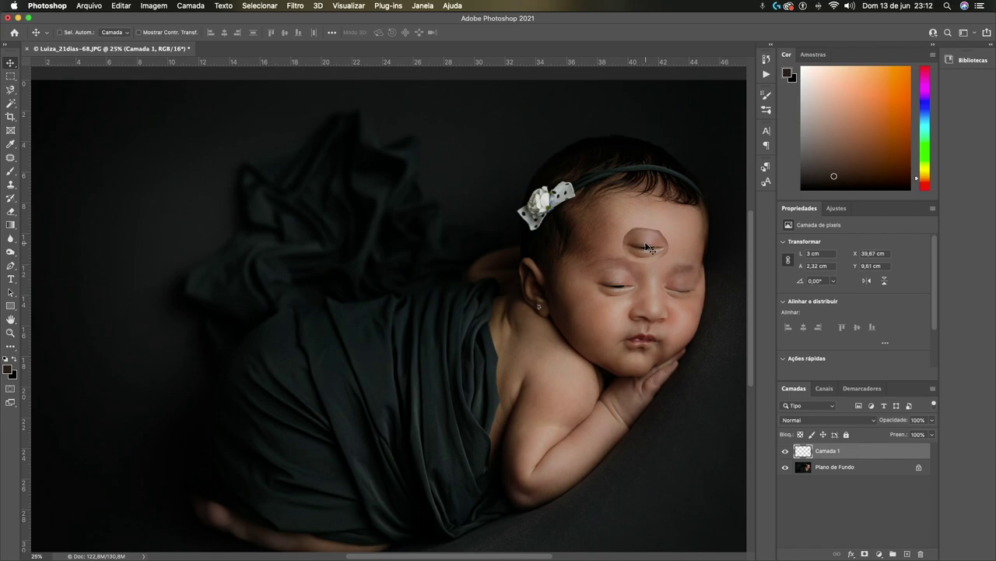
scroll(646, 246, up, 2)
drag(645, 242, 356, 291)
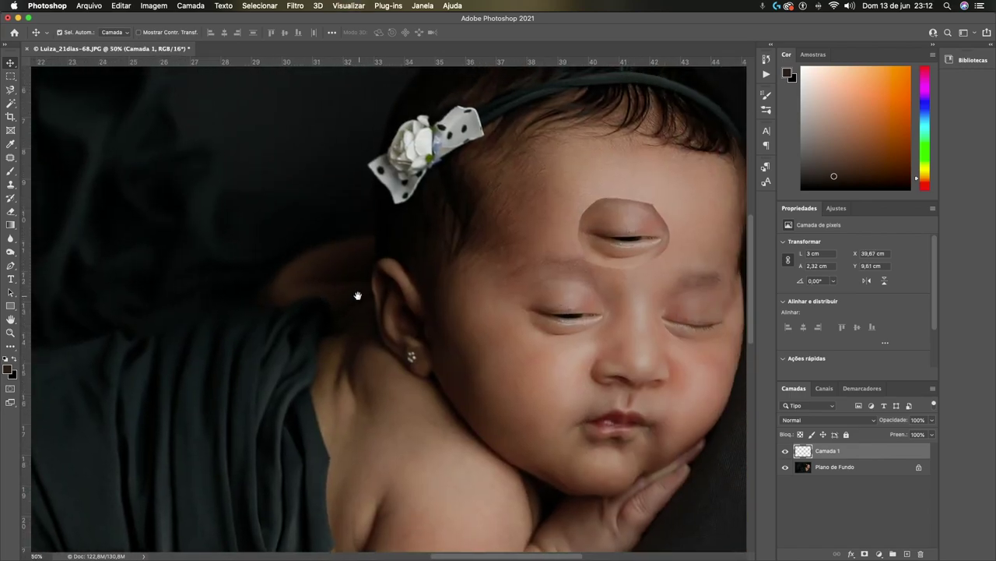
drag(667, 245, 647, 224)
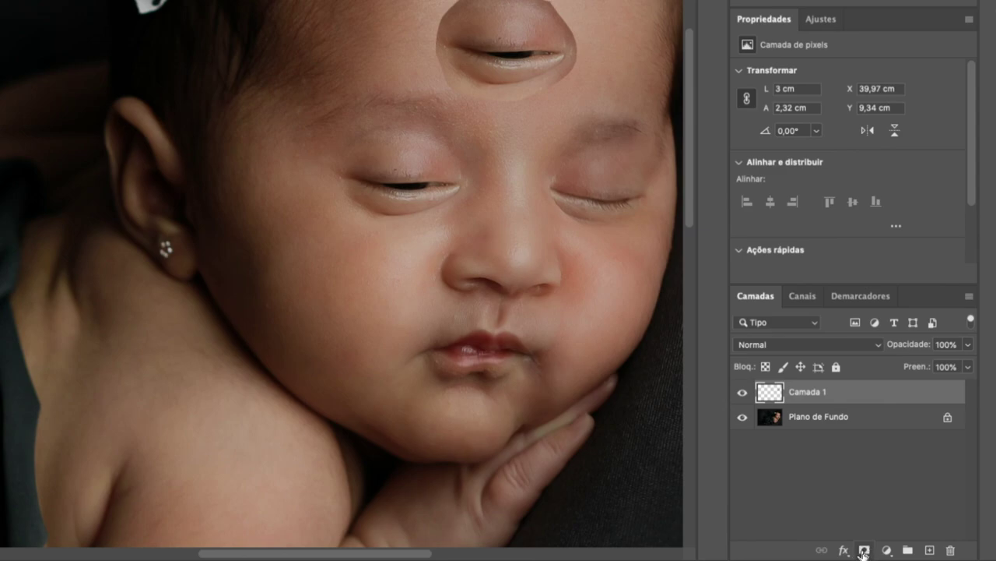
- Give Camada 1 a blank white layer mask, with the Brush ready to paint black
click(863, 550)
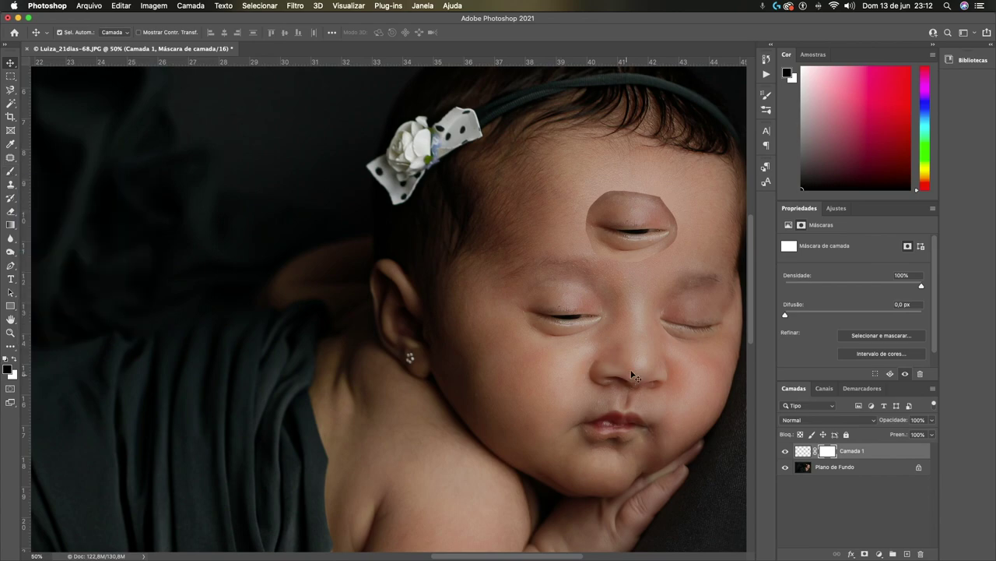
key(b)
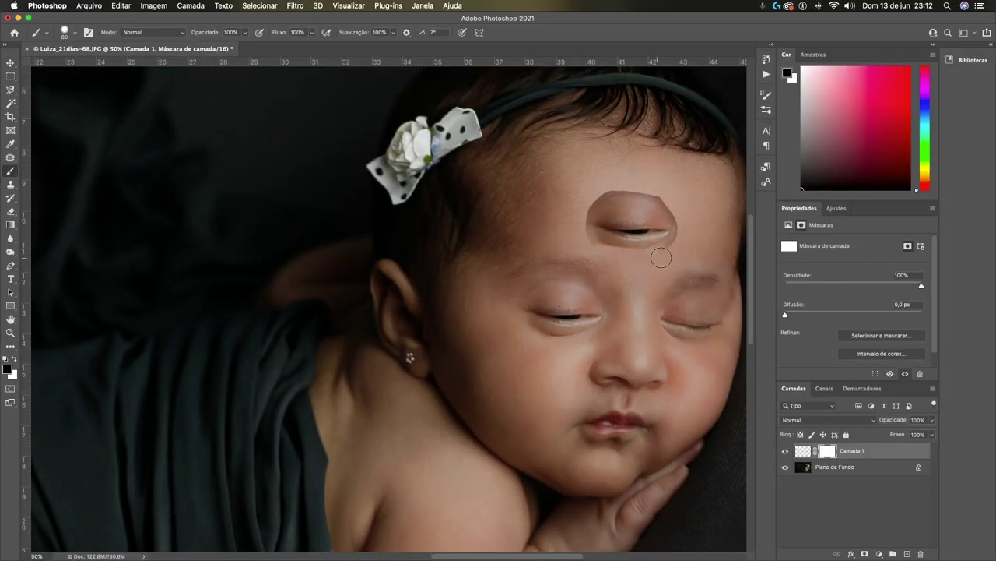
- Paint black over the patch's lower half and bottom edge, keeping only the upper eyelid and lashes
drag(663, 250, 591, 243)
drag(663, 242, 652, 222)
drag(600, 246, 678, 234)
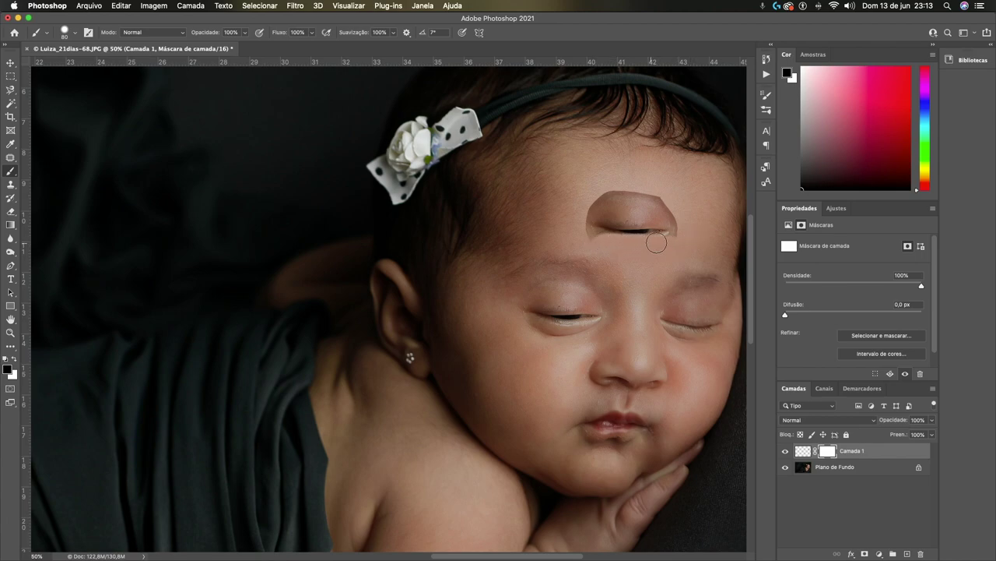
mouse_move(636, 240)
mouse_down()
mouse_move(592, 245)
mouse_move(667, 243)
mouse_up()
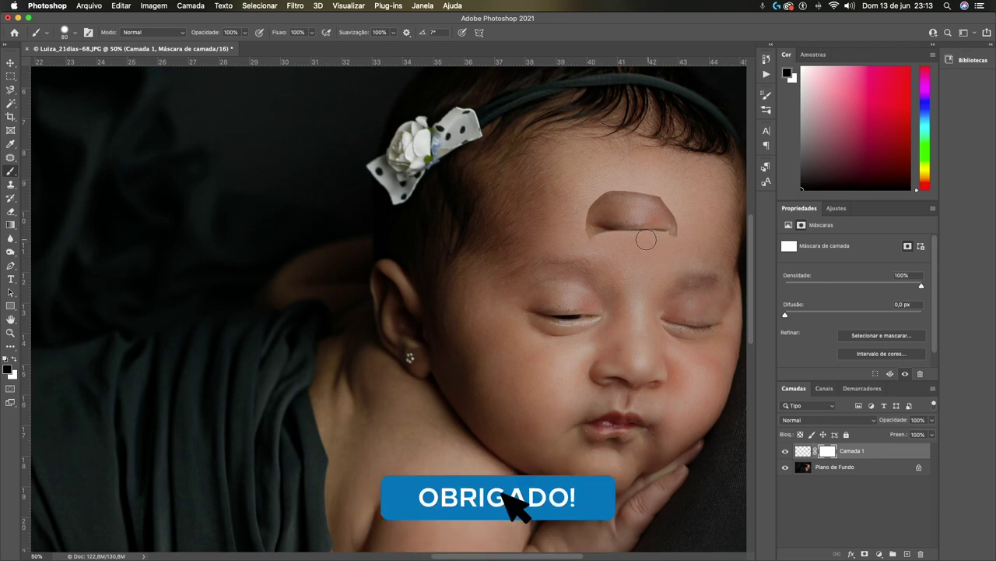
mouse_move(646, 240)
mouse_down()
mouse_move(612, 240)
mouse_move(659, 242)
mouse_move(643, 242)
mouse_up()
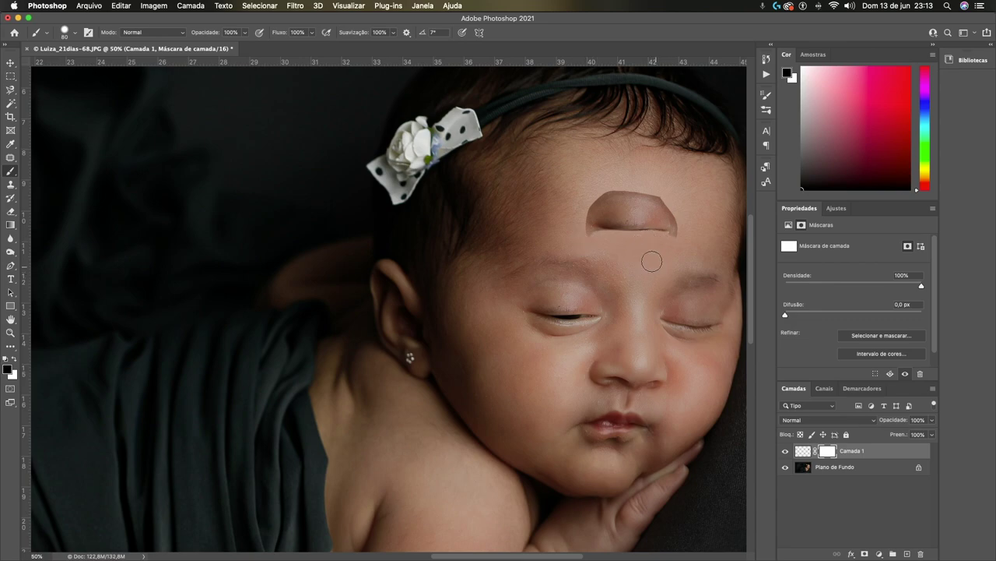
- Place the eyelid patch over the left eye at X 4633 px, Y 1568 px, under Free Transform
key(v)
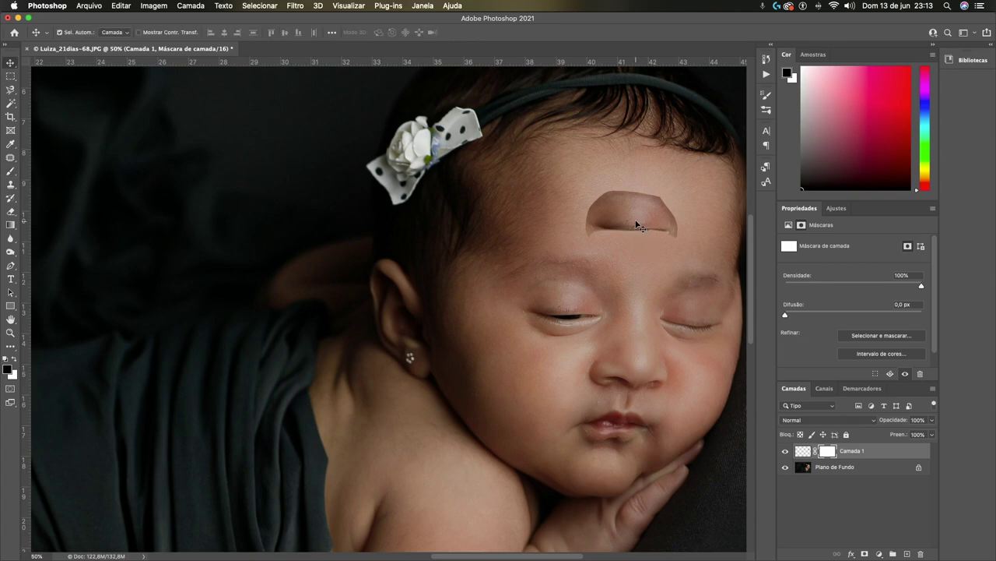
drag(636, 221, 568, 304)
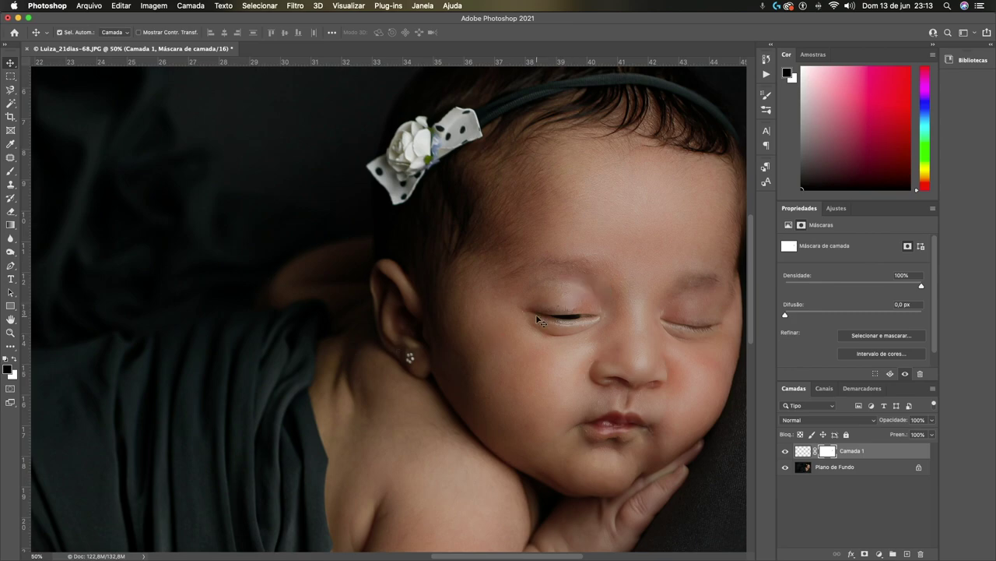
key(super)
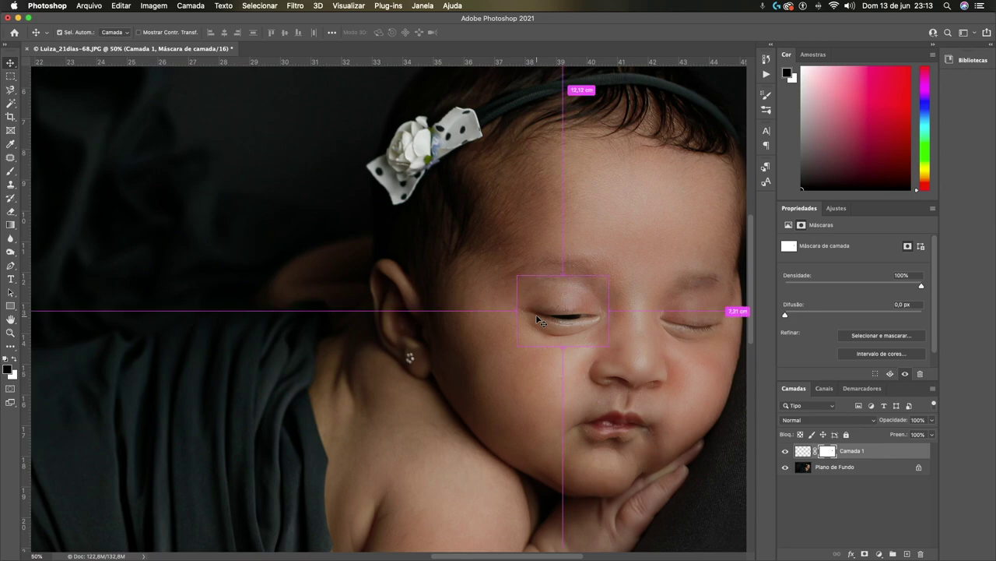
key(super+t)
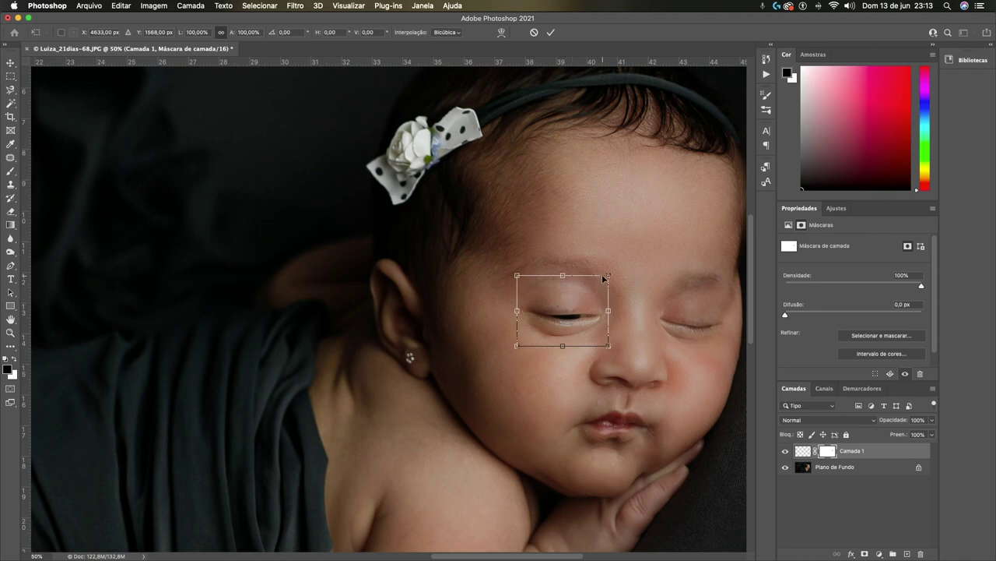
right_click(556, 293)
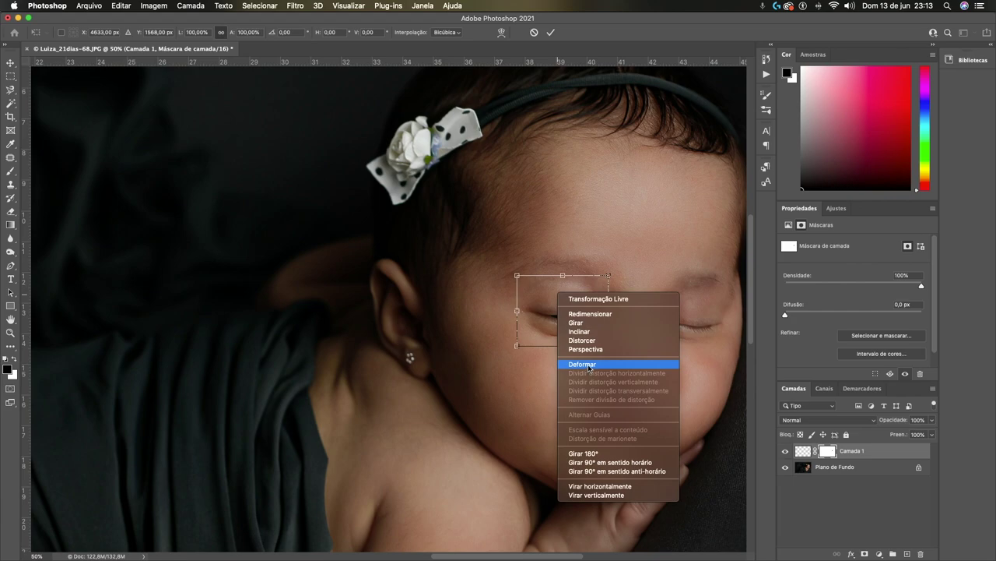
- Warp the eyelid patch with Deformar, bending its lash line down over the left eye
click(579, 365)
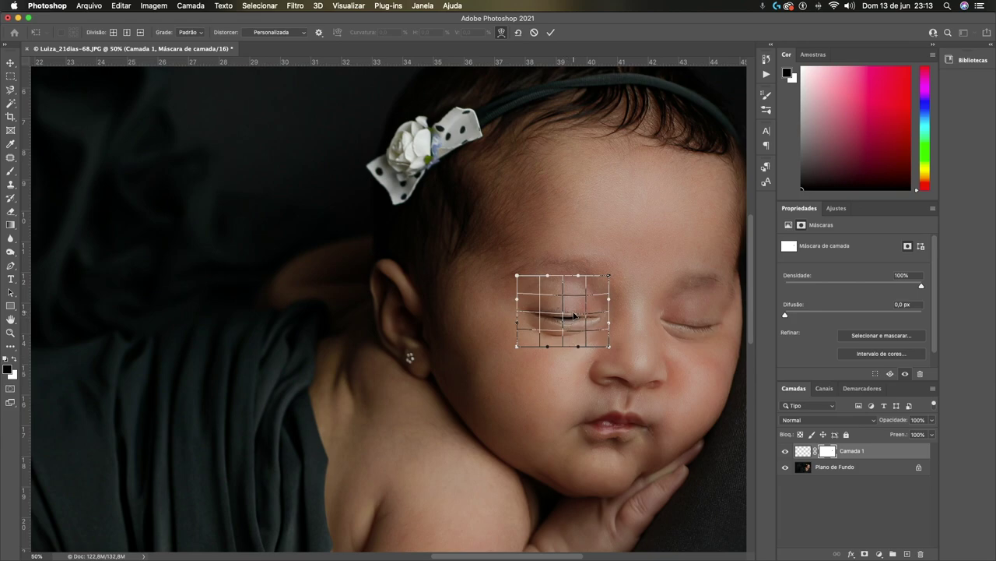
drag(575, 315, 574, 320)
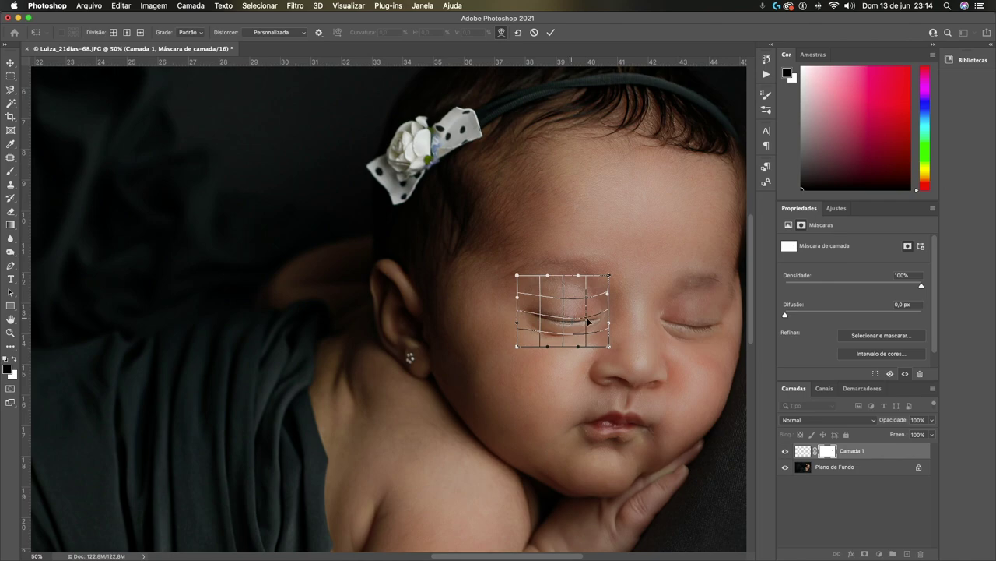
- Commit the warp, toggle Camada 1's visibility to compare with the original, and zoom out
key(Return)
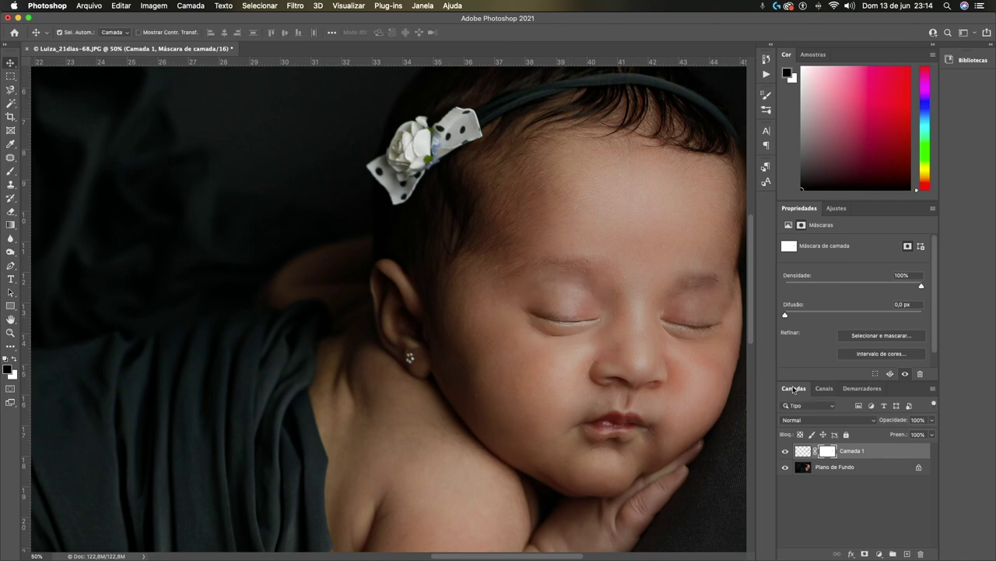
click(785, 451)
key(super+minus)
key(super+minus)
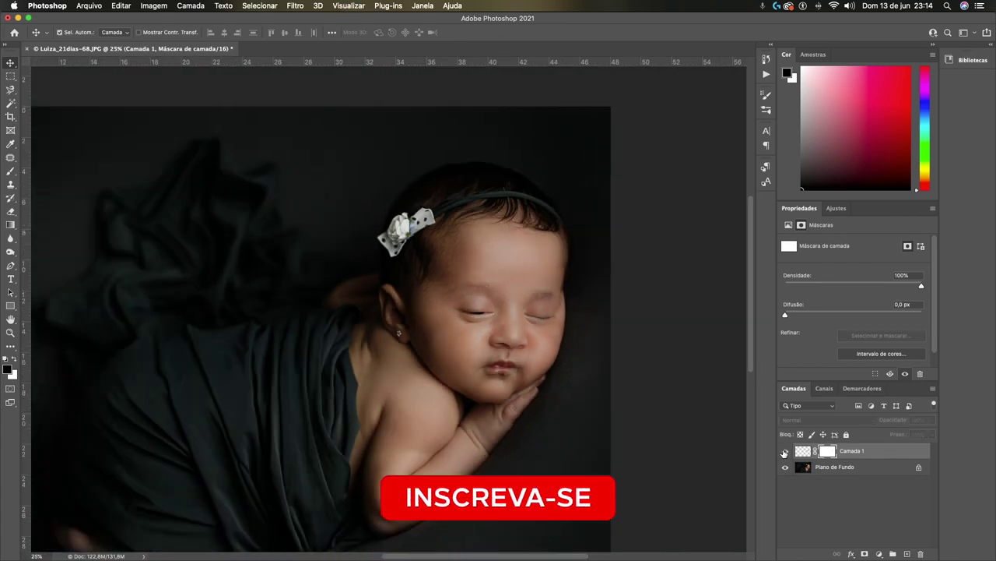